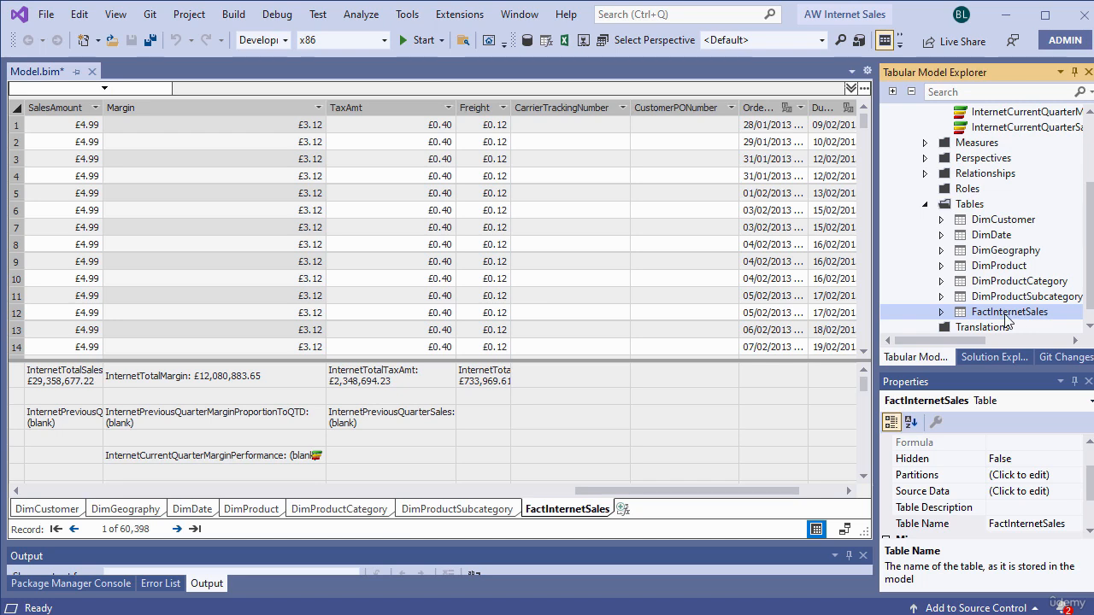
# Open the partitions of the FactInternetSales table, copy the default partition and name the copy FactInternetSales2010
pyautogui.rightClick(993, 316)
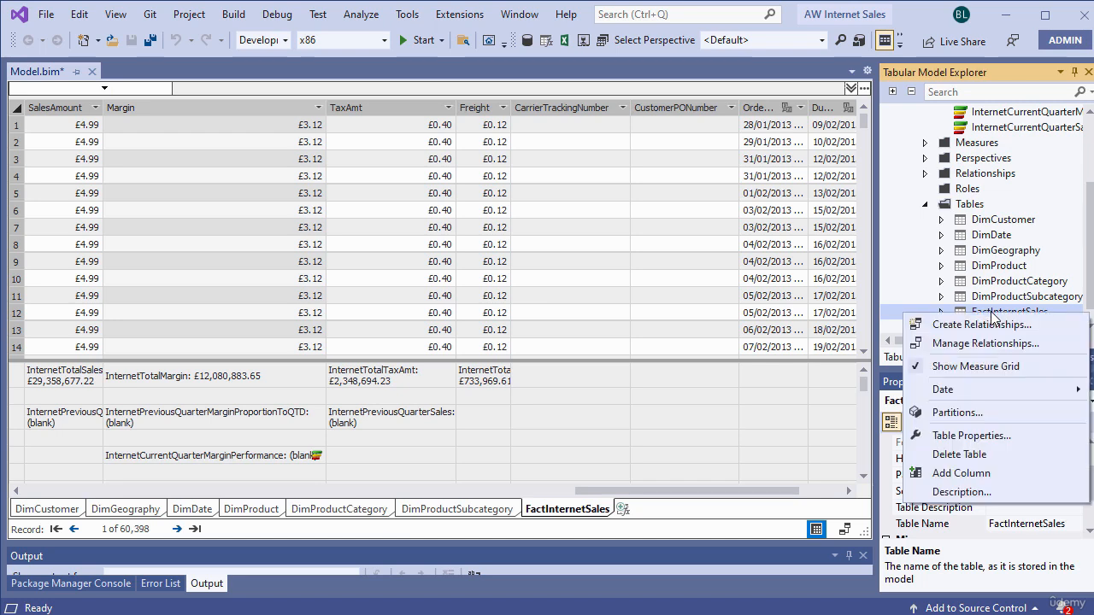
pyautogui.click(954, 417)
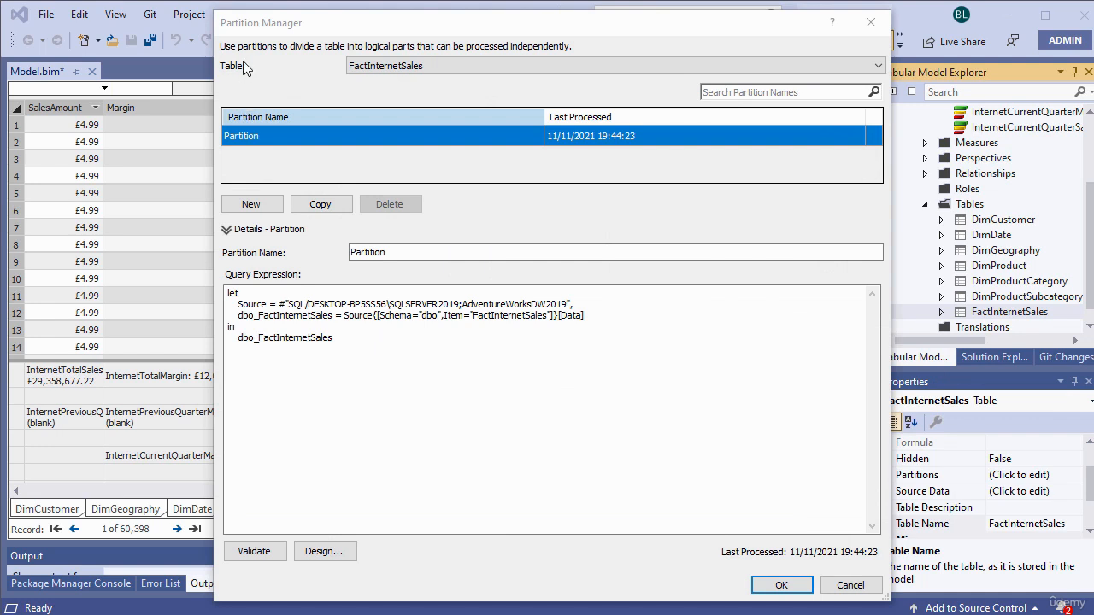
pyautogui.click(325, 209)
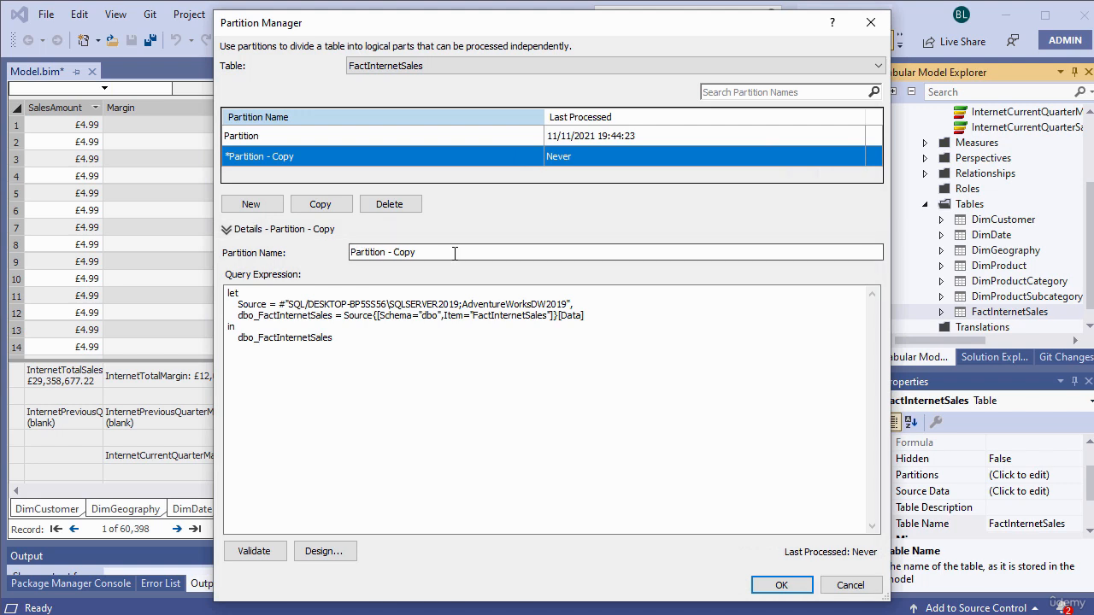
pyautogui.moveTo(445, 253); pyautogui.dragTo(331, 248)
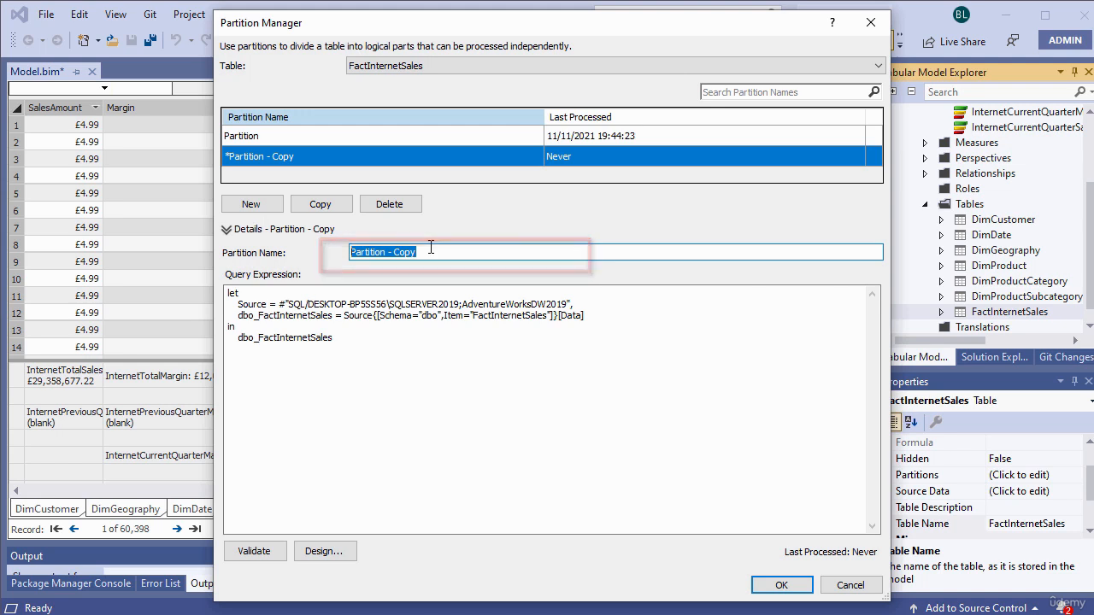
pyautogui.write('FactInternetSales2010')
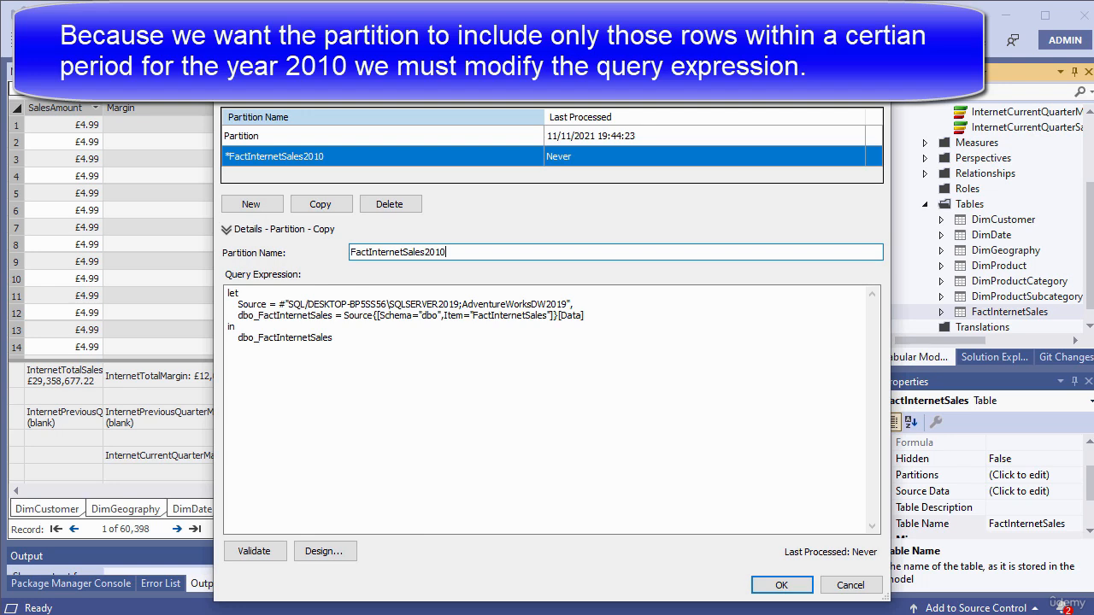
# Open the FactInternetSales2010 partition's query in the Power Query Editor and start a Between number filter on the OrderDateKey column
pyautogui.click(382, 376)
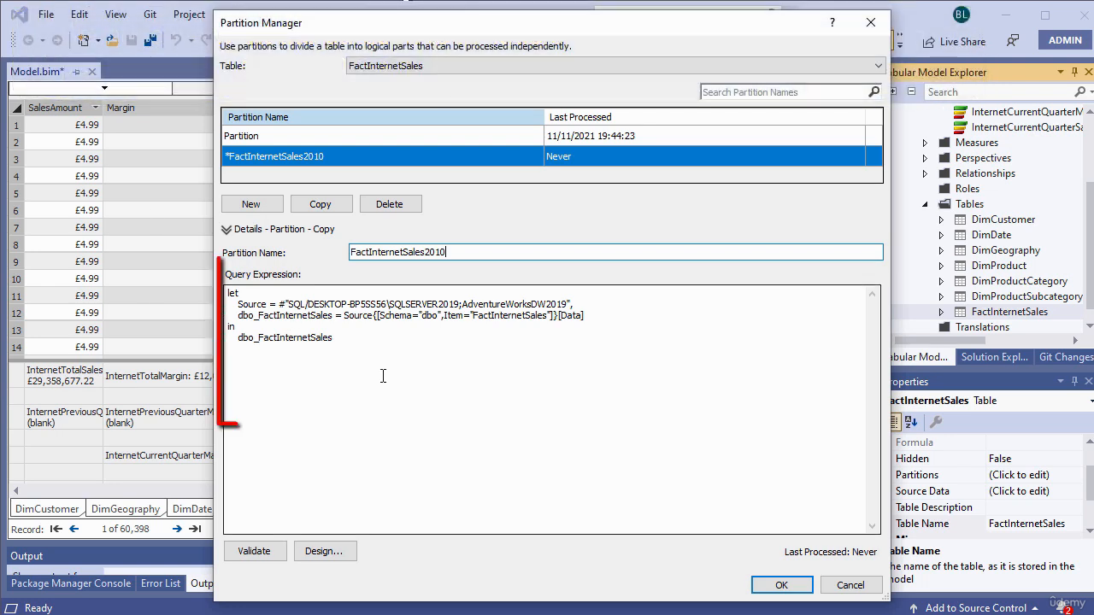
pyautogui.moveTo(377, 371)
pyautogui.mouseDown()
pyautogui.moveTo(279, 317)
pyautogui.moveTo(265, 295)
pyautogui.mouseUp()
pyautogui.click(419, 358)
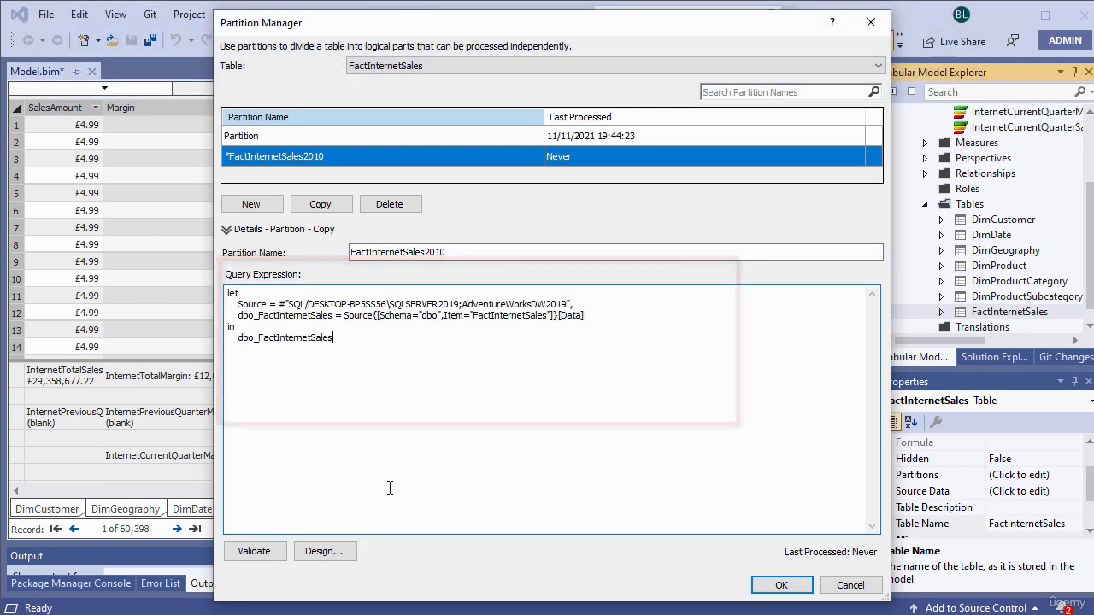
pyautogui.click(321, 553)
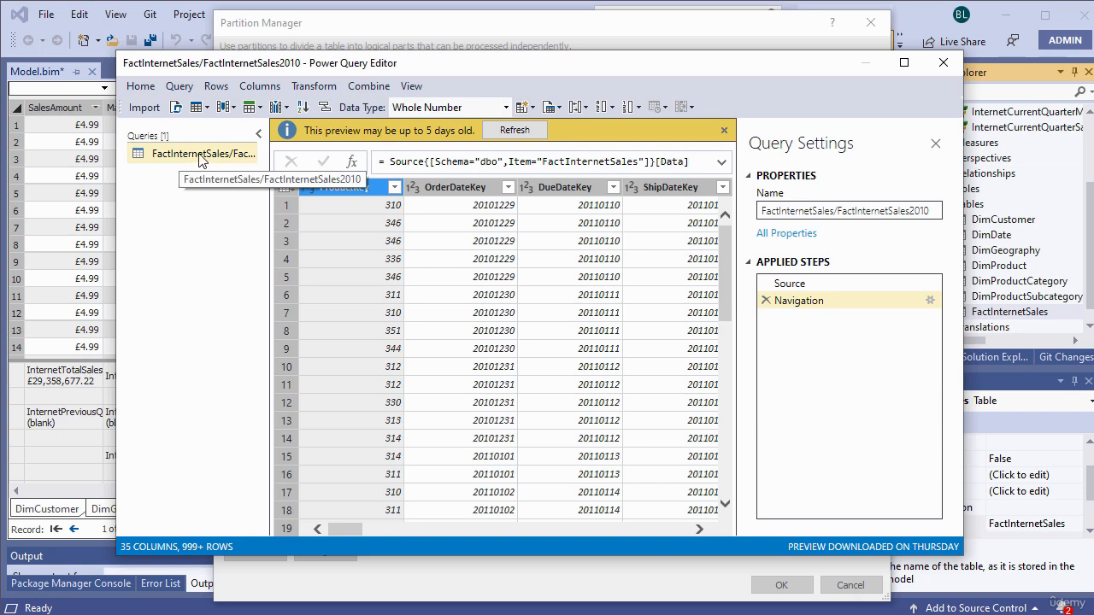
pyautogui.keyDown('ctrl'); pyautogui.click(457, 187); pyautogui.keyUp('ctrl')
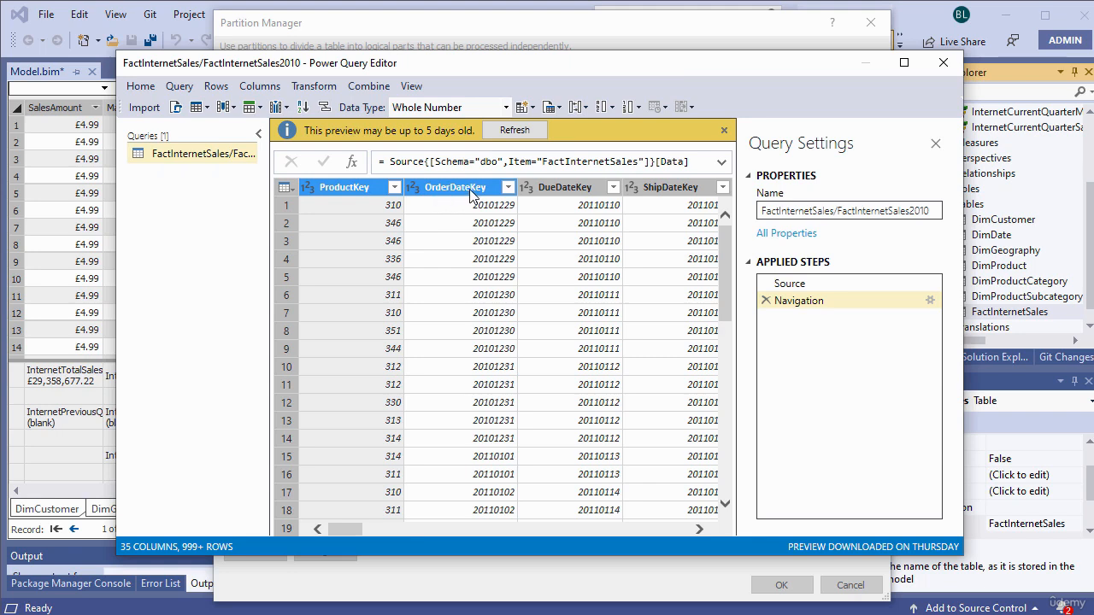
pyautogui.click(505, 189)
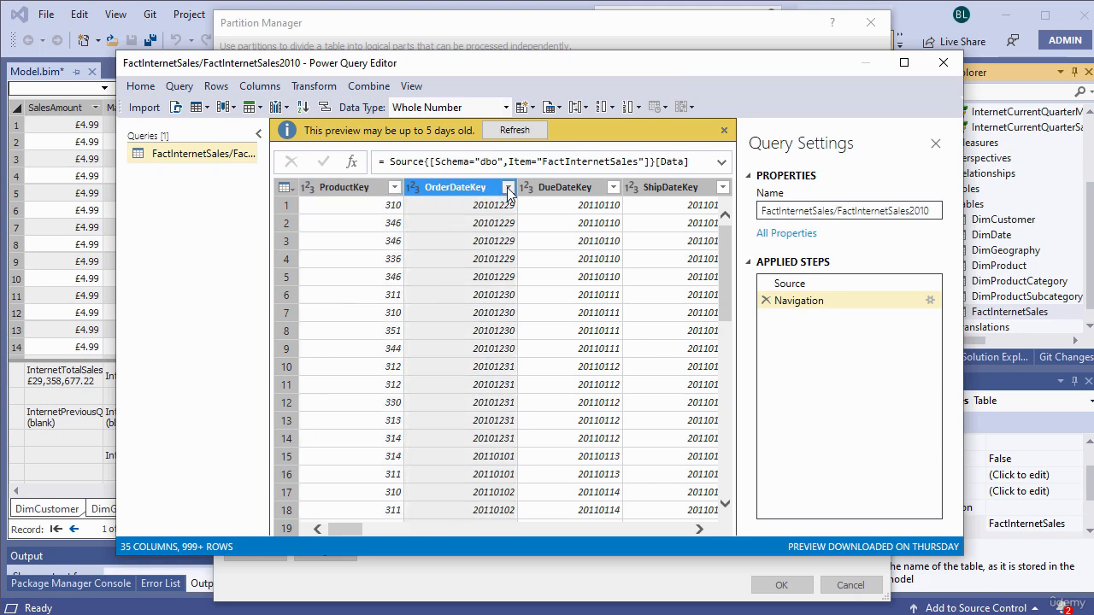
pyautogui.click(507, 189)
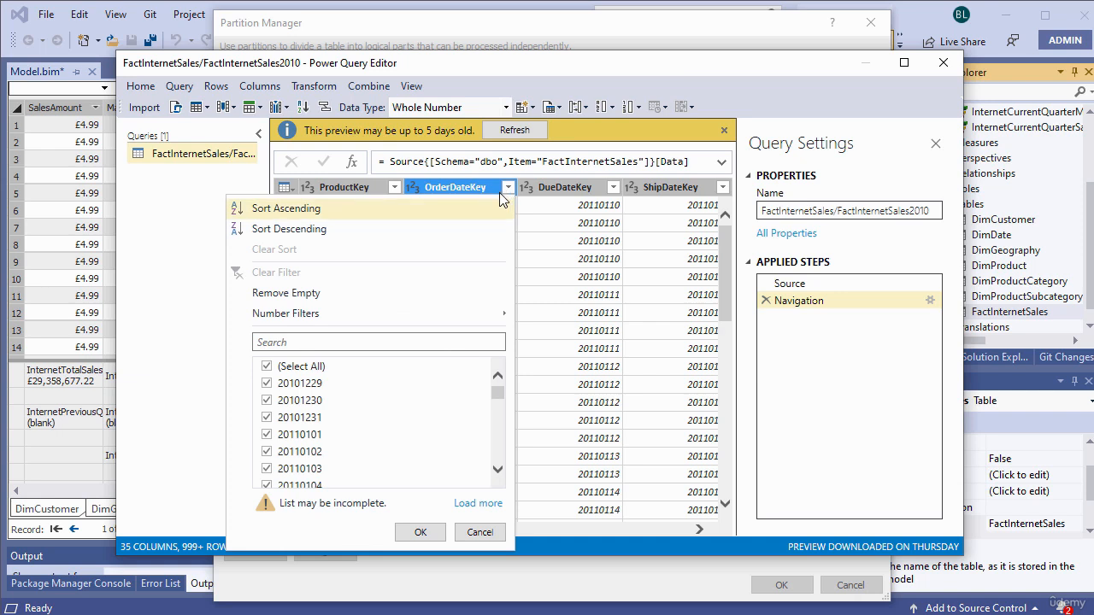
pyautogui.moveTo(291, 323)
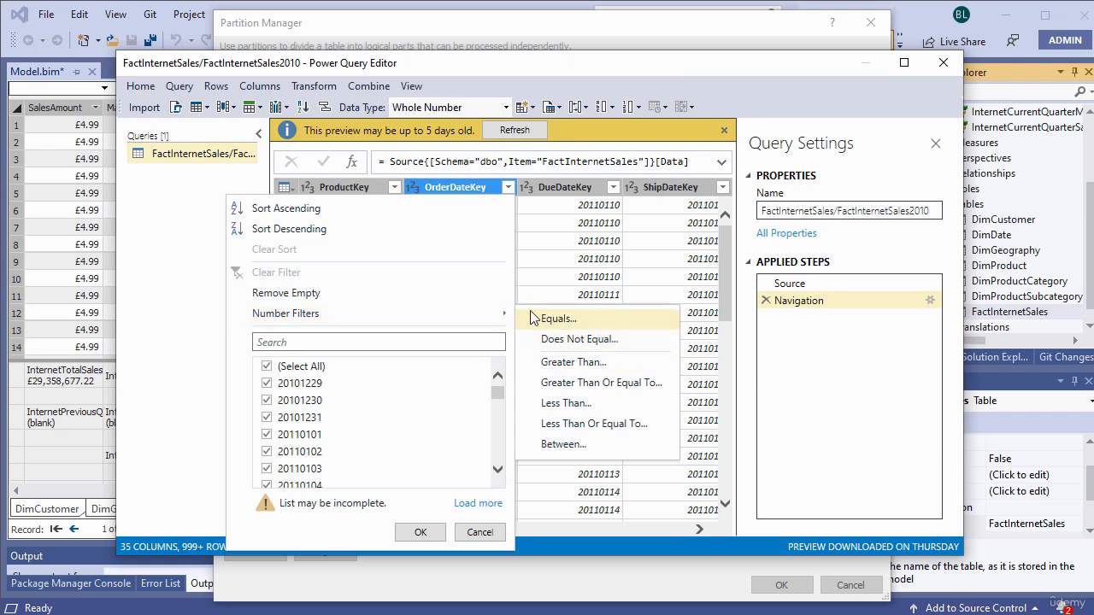
pyautogui.click(562, 444)
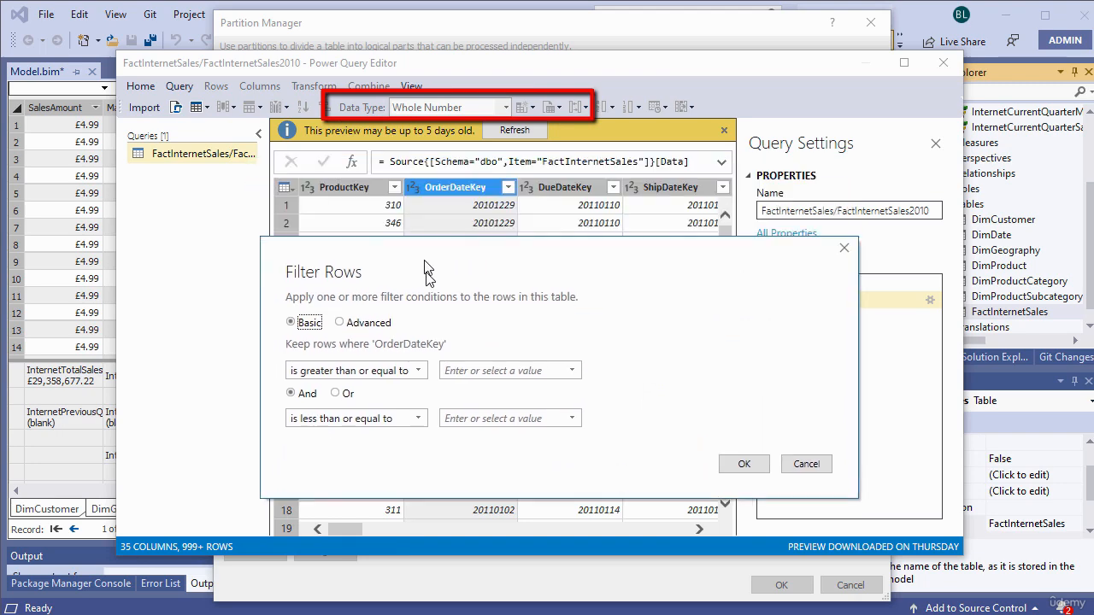
# Keep rows with OrderDateKey greater than or equal to 20100101 and less than or equal to 20110101, and import the filtered query
pyautogui.moveTo(424, 260); pyautogui.dragTo(428, 309)
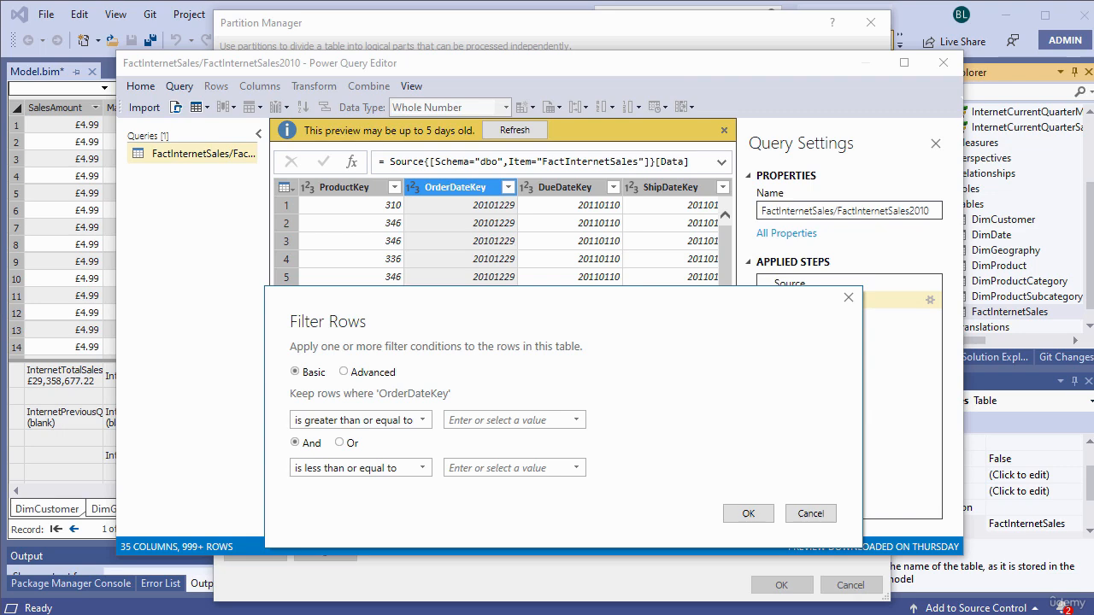
pyautogui.moveTo(539, 229); pyautogui.dragTo(472, 189)
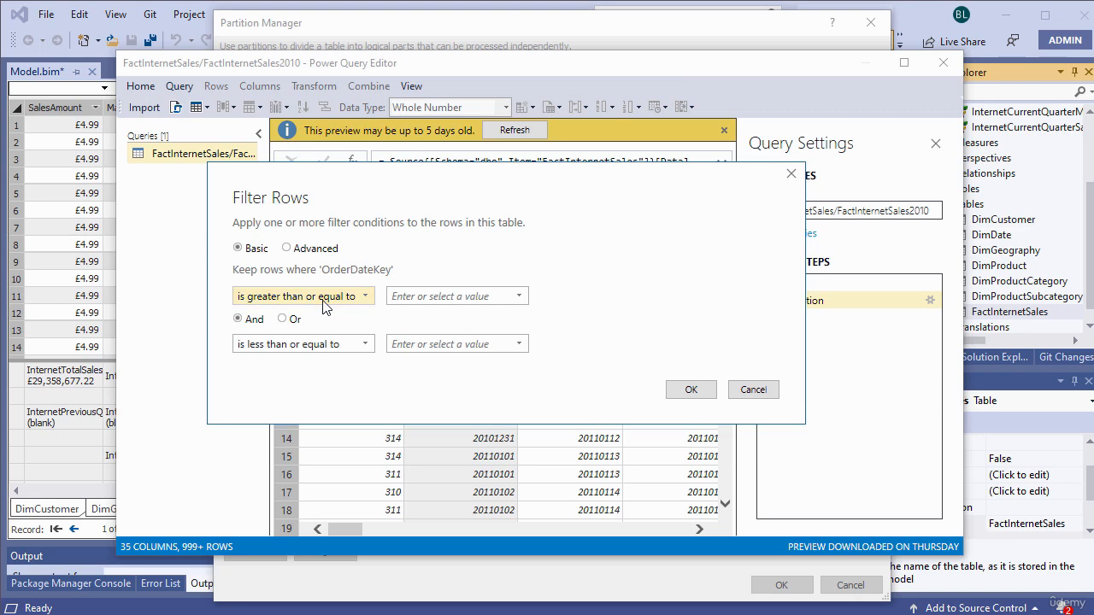
pyautogui.click(423, 296)
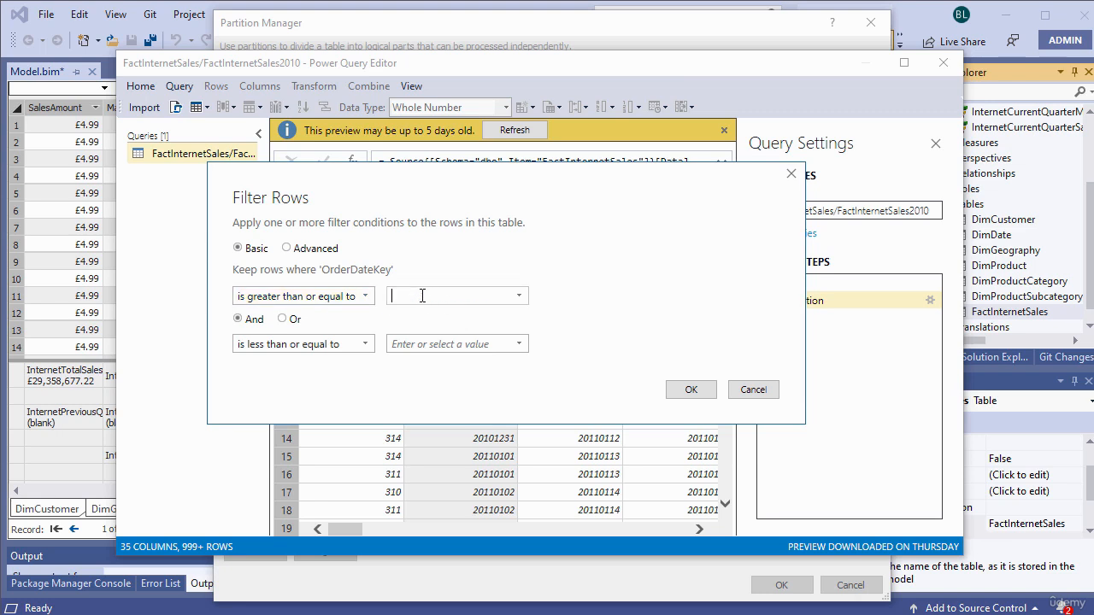
pyautogui.rightClick(422, 296)
pyautogui.click(468, 371)
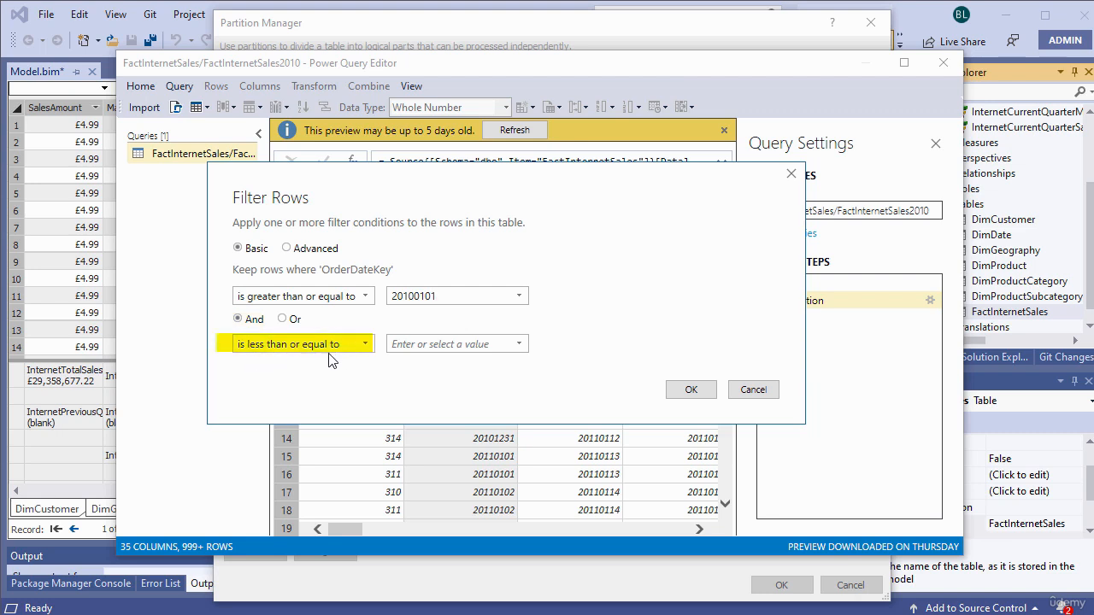
pyautogui.click(427, 344)
pyautogui.rightClick(427, 344)
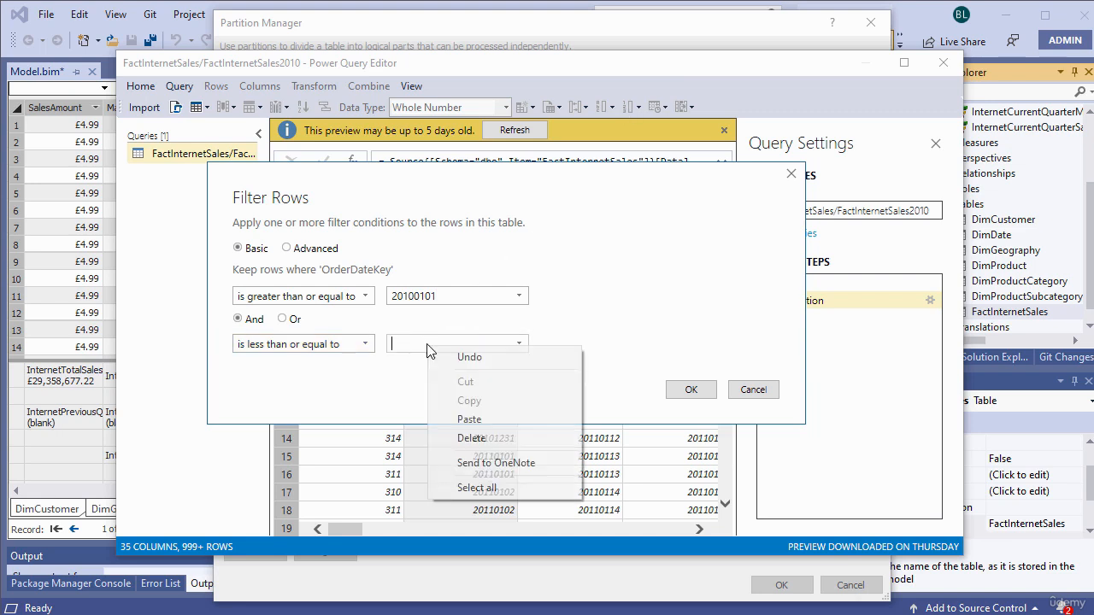
pyautogui.click(469, 420)
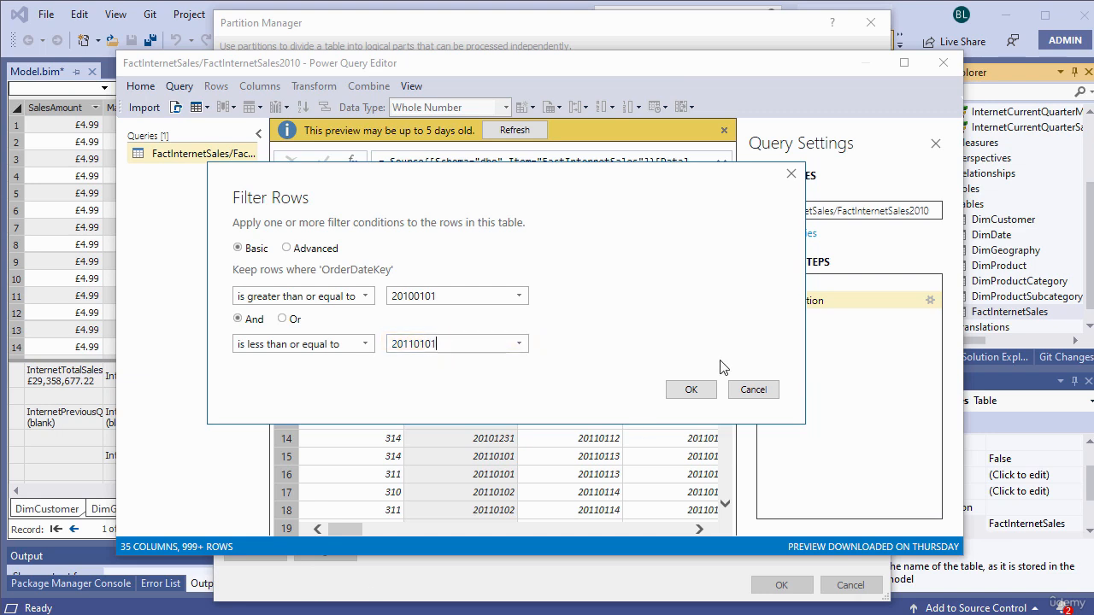
pyautogui.click(694, 389)
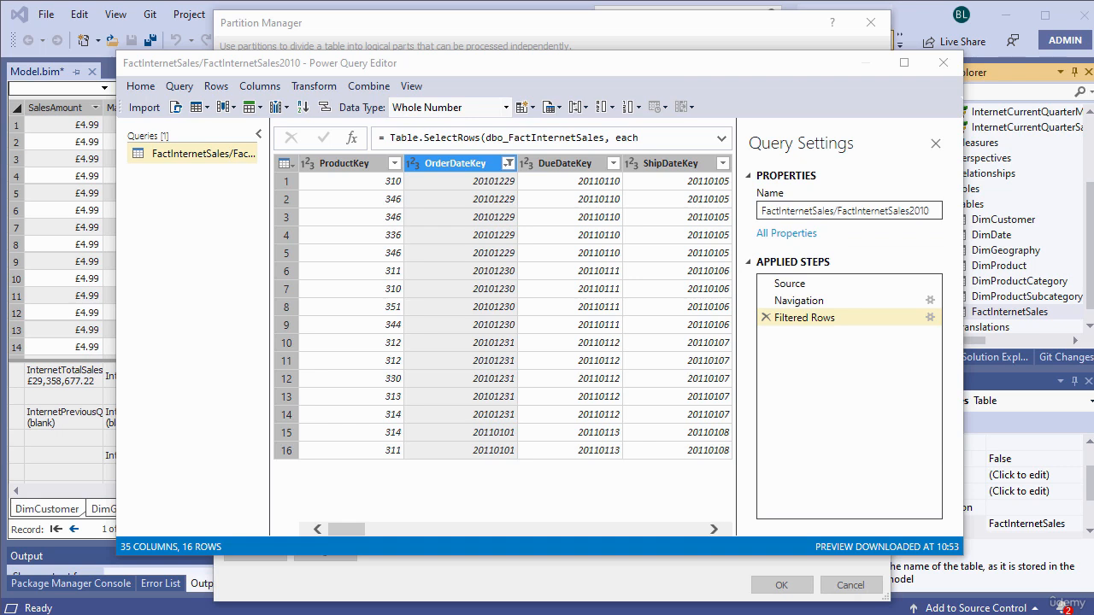
pyautogui.click(146, 111)
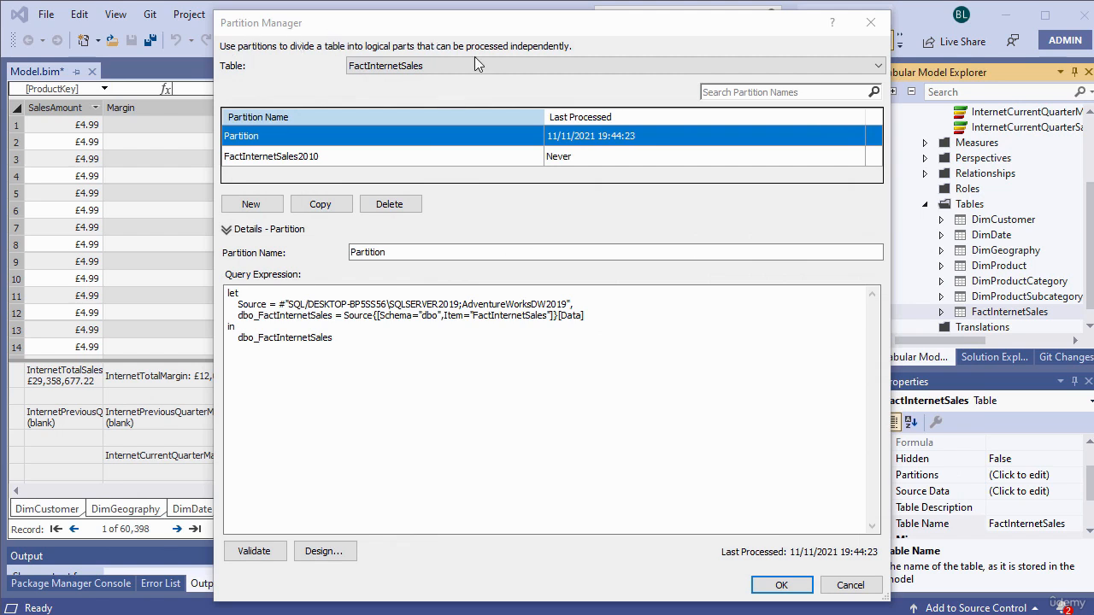
# Copy the FactInternetSales2010 partition as FactInternetSales2011 and set its Filtered Rows clause to OrderDateKey >= 20110101 and <= 20120101
pyautogui.click(264, 159)
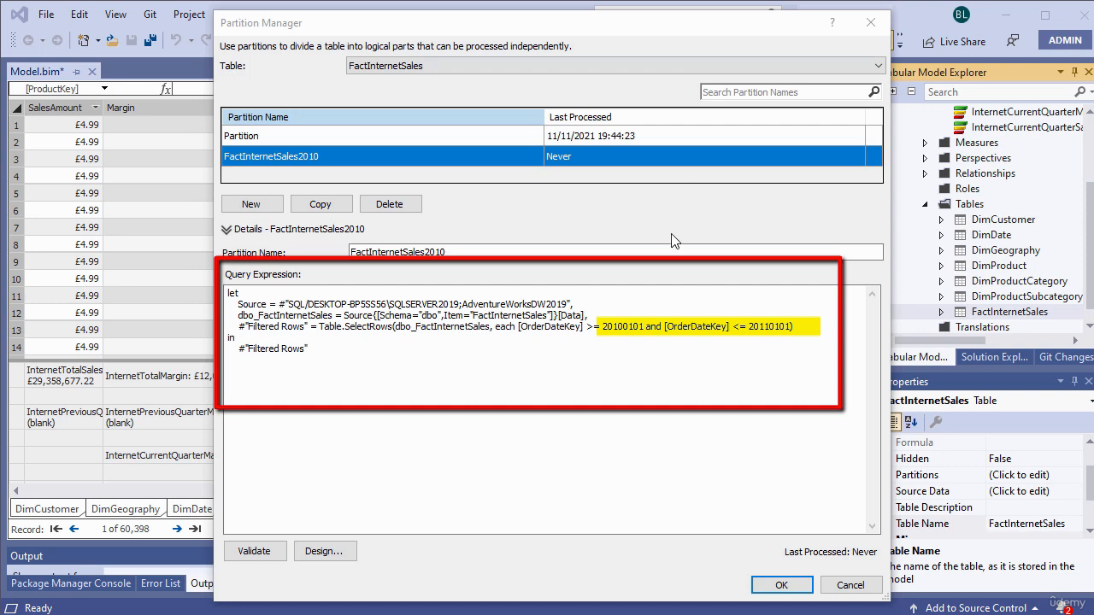
pyautogui.moveTo(604, 330); pyautogui.dragTo(790, 327)
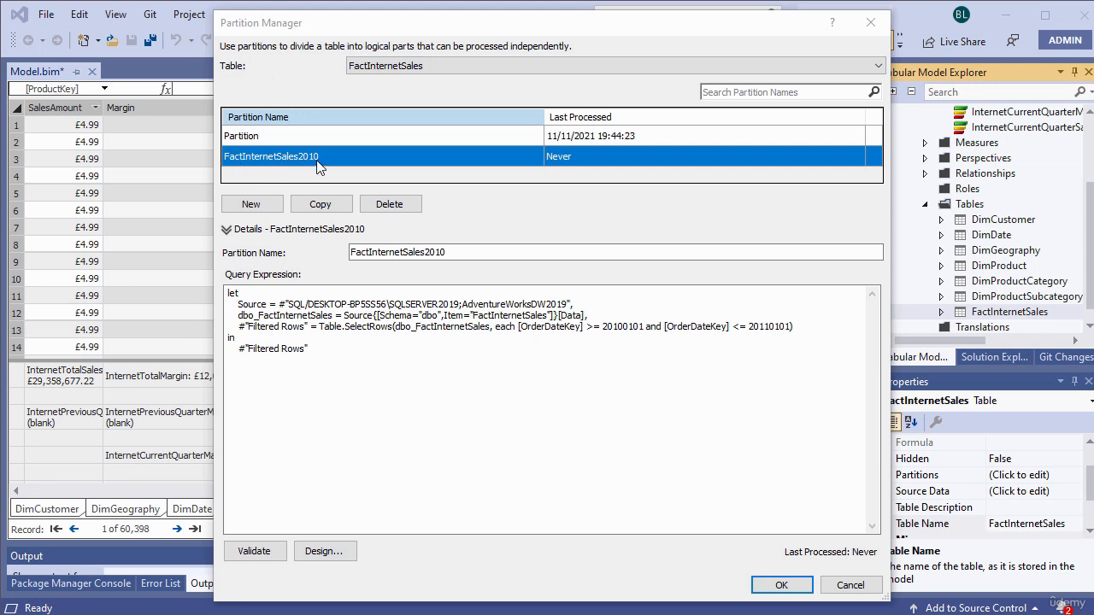
pyautogui.click(319, 206)
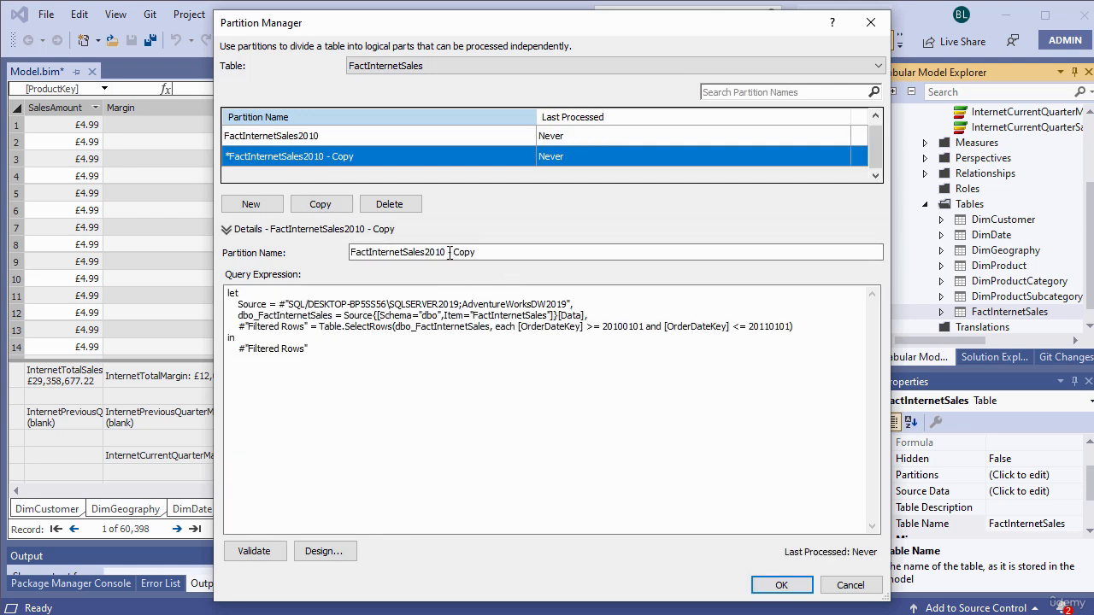
pyautogui.moveTo(440, 252); pyautogui.dragTo(479, 252)
pyautogui.write('1')
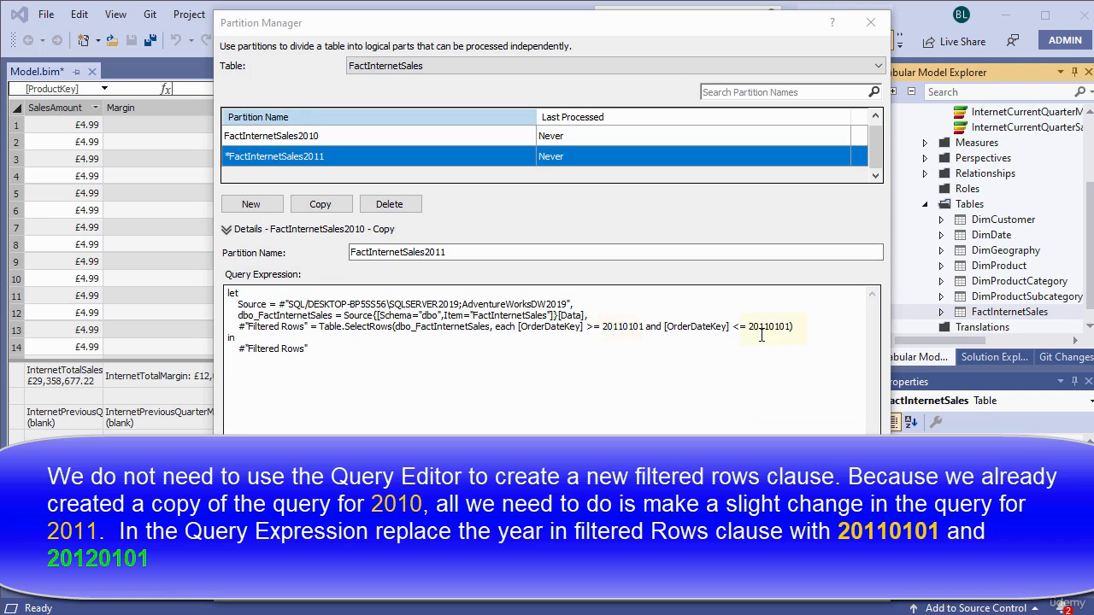
pyautogui.click(764, 327)
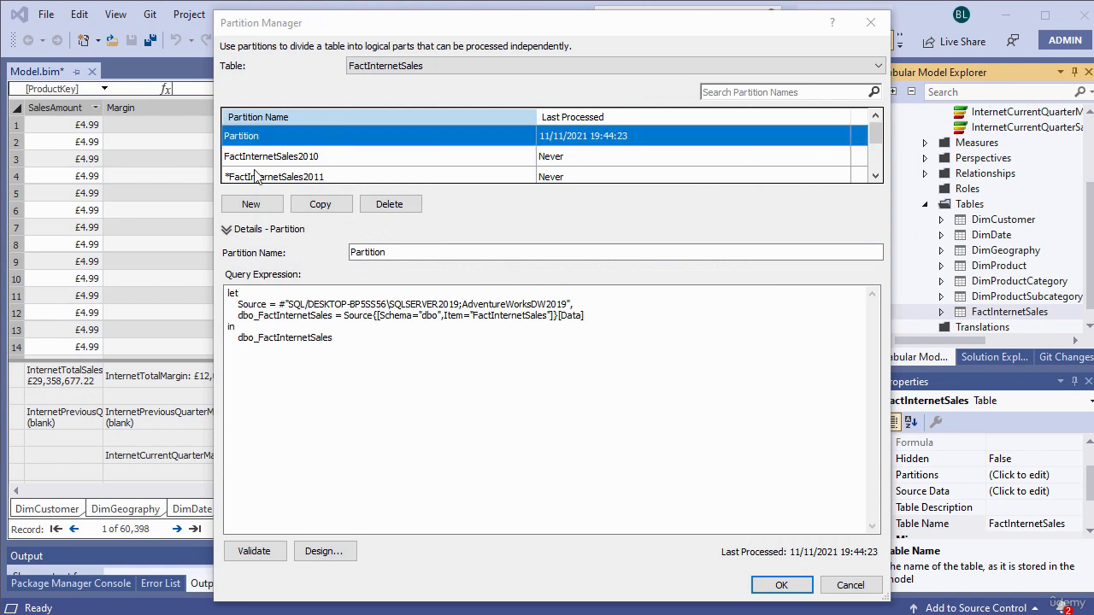
# Review the OrderDateKey ranges in the query expressions of the yearly partitions FactInternetSales2010 through FactInternetSales2014
pyautogui.click(309, 160)
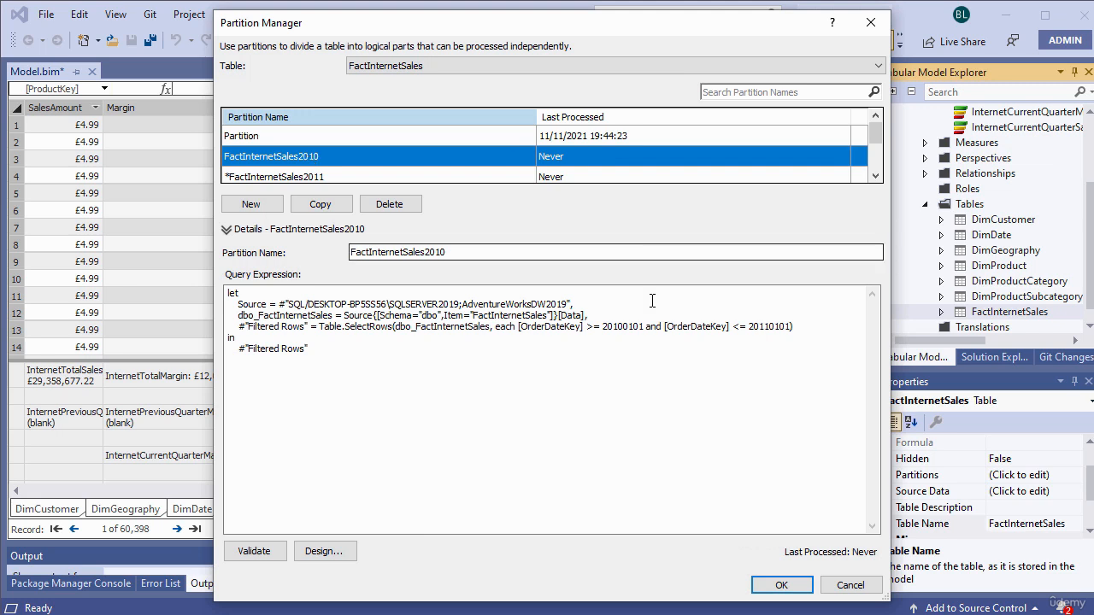
pyautogui.moveTo(603, 327); pyautogui.dragTo(793, 332)
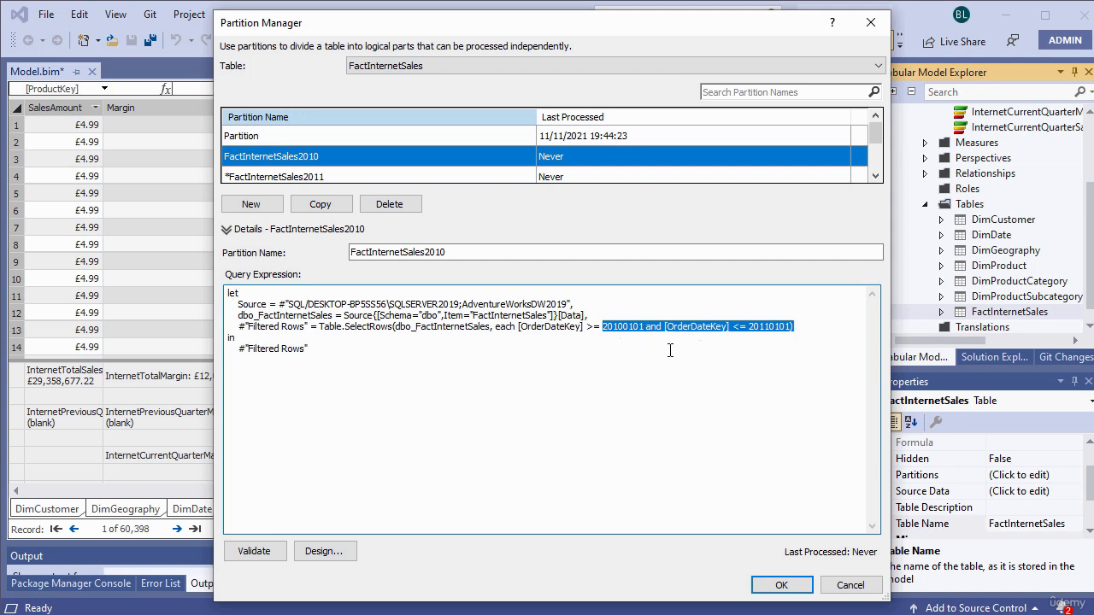
pyautogui.click(639, 360)
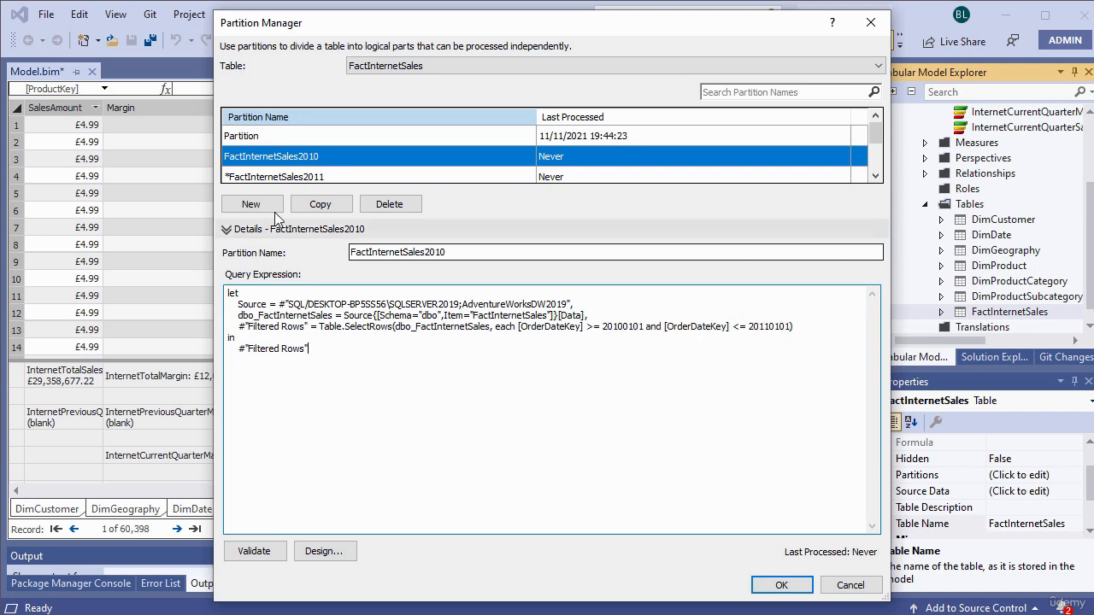
pyautogui.click(306, 182)
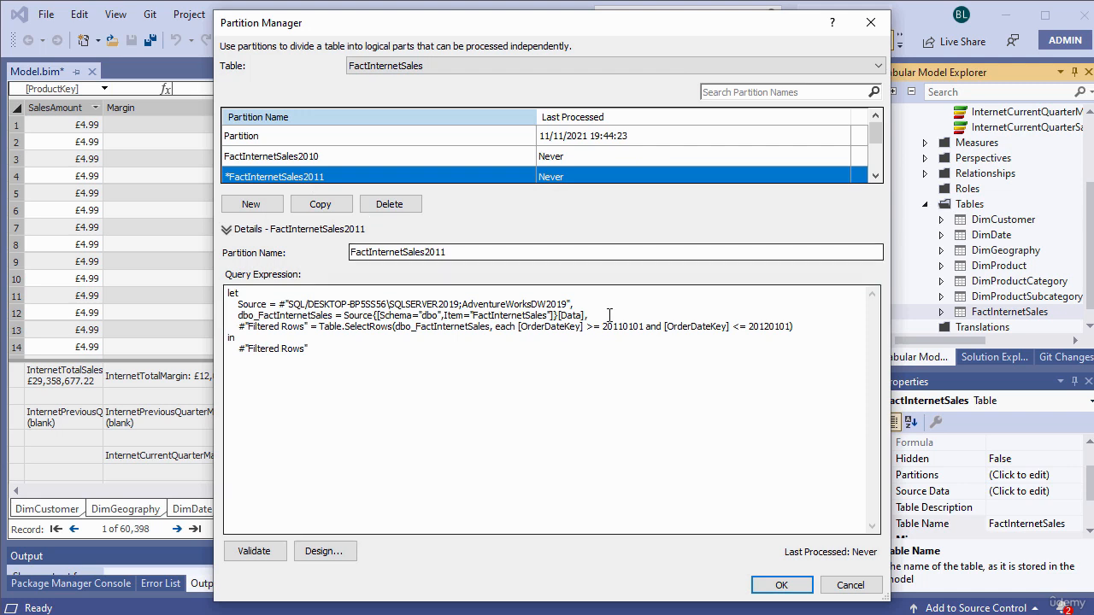
pyautogui.click(608, 328)
pyautogui.moveTo(607, 327); pyautogui.dragTo(803, 338)
pyautogui.click(876, 177)
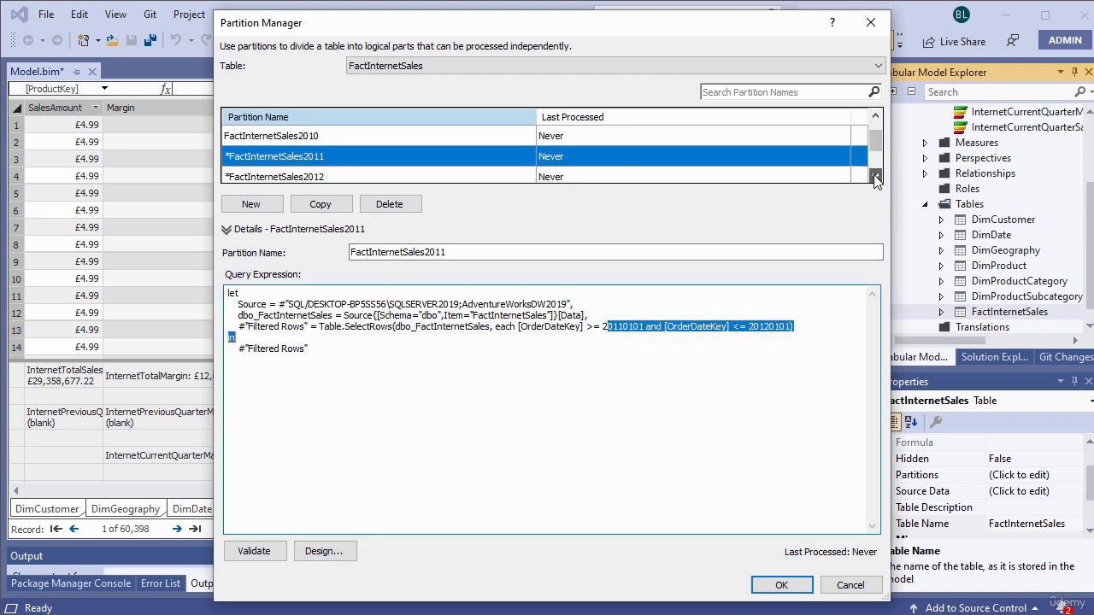
pyautogui.click(320, 179)
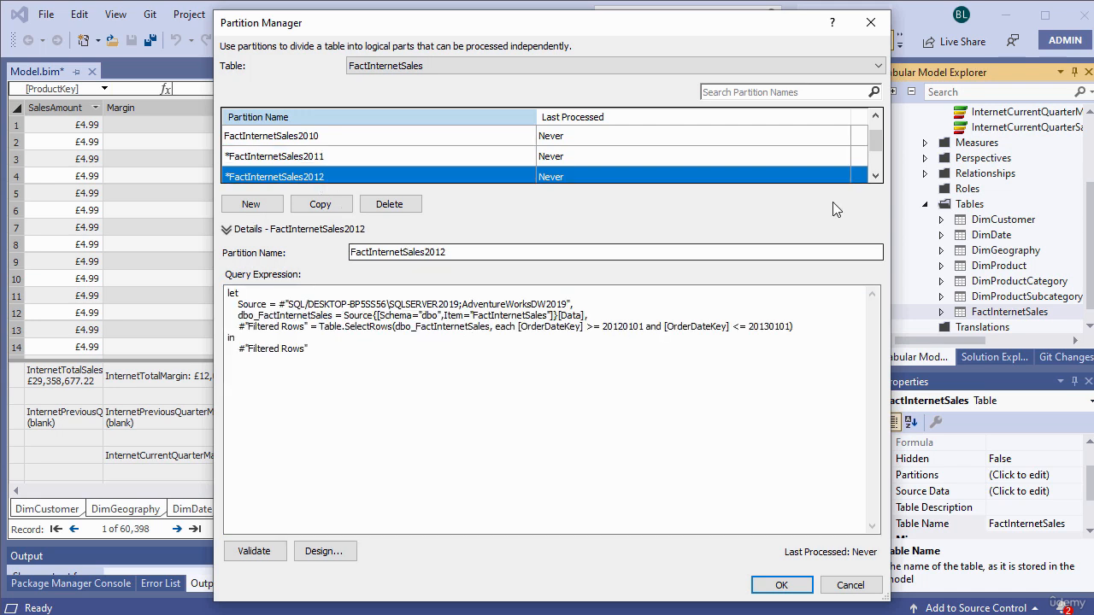
pyautogui.click(875, 177)
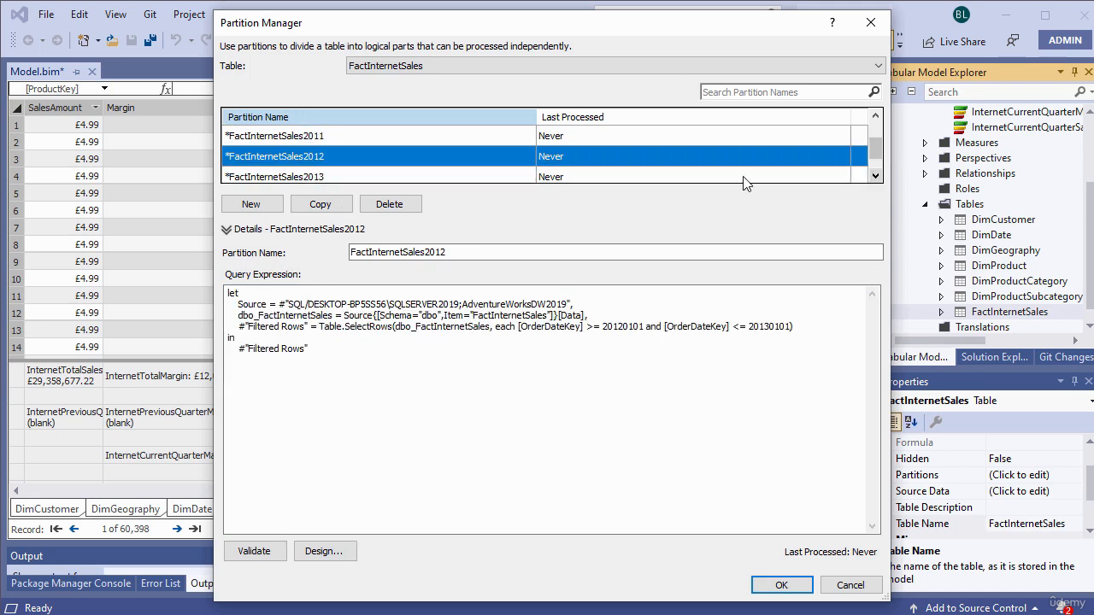
pyautogui.click(321, 179)
pyautogui.click(876, 177)
pyautogui.click(323, 178)
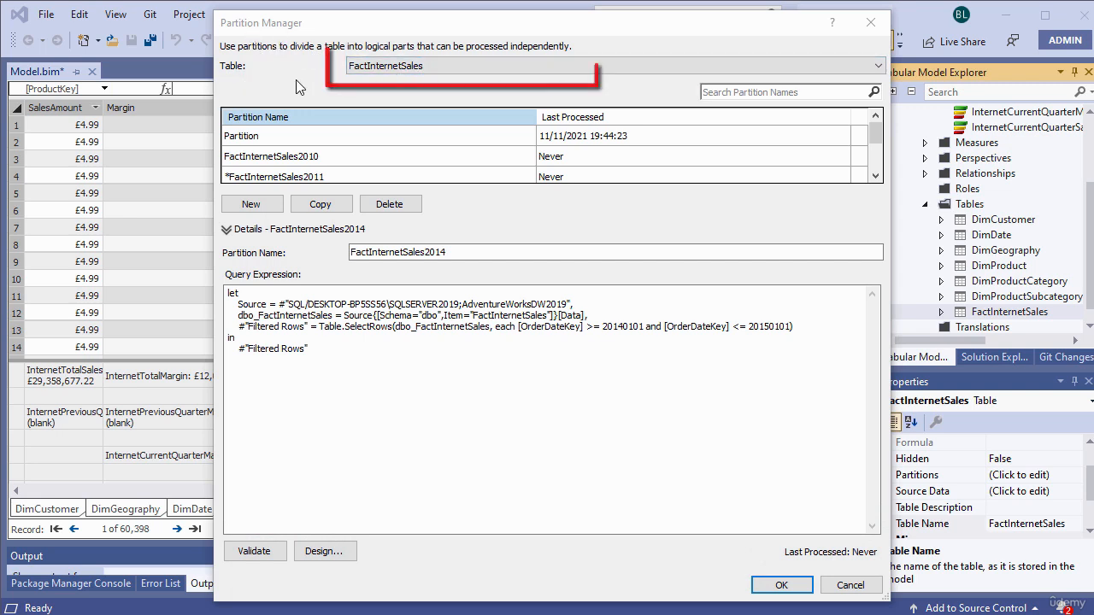
# Delete the original unfiltered partition named Partition from FactInternetSales and apply the partition changes to the table
pyautogui.click(261, 143)
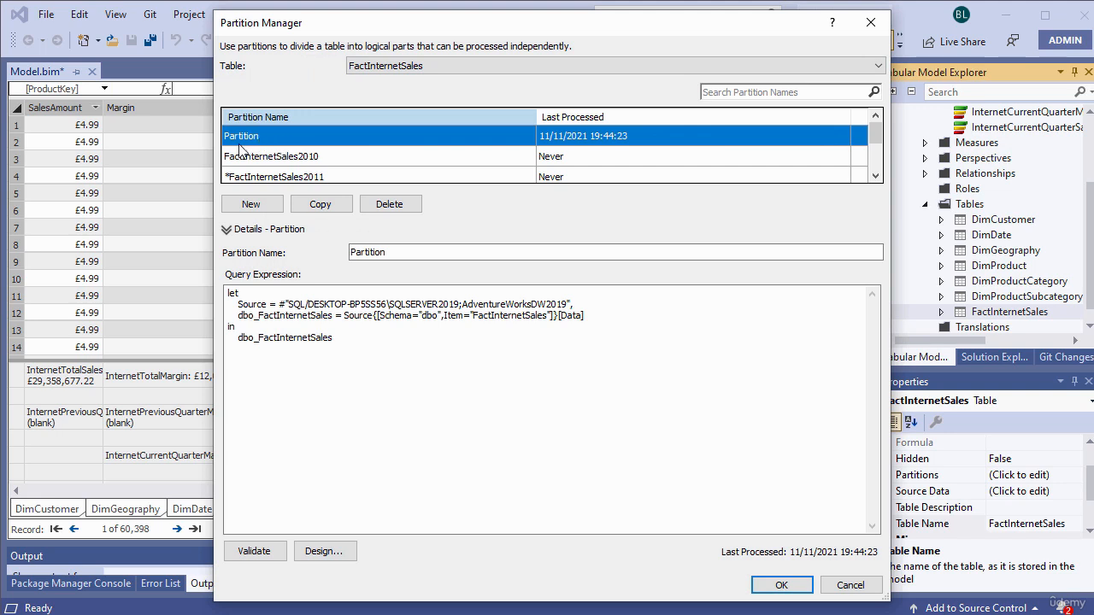
pyautogui.click(392, 206)
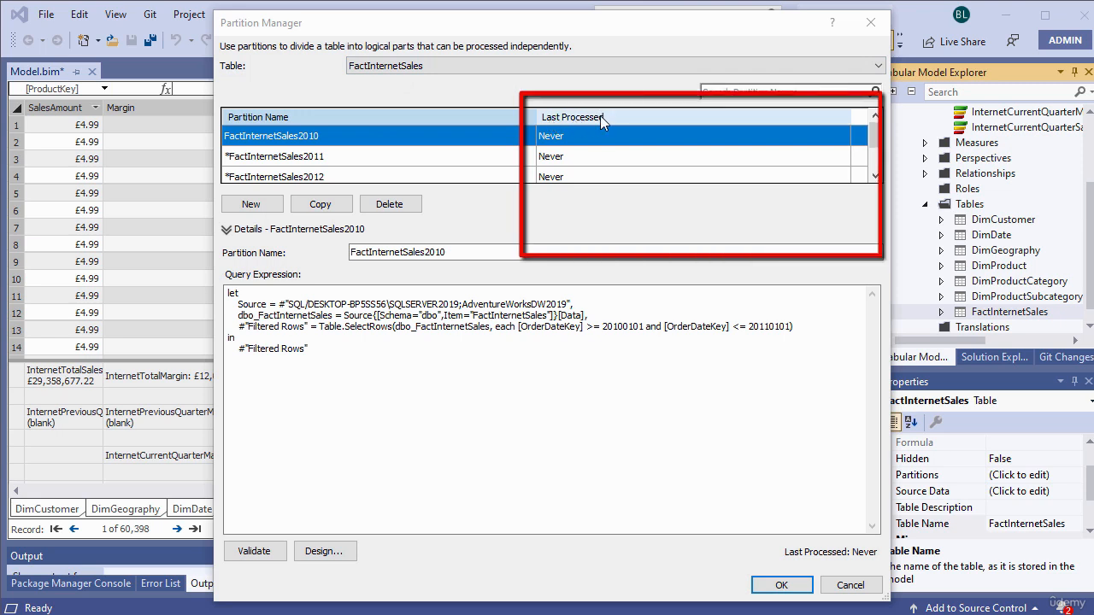
pyautogui.scroll(-1, 595, 134)
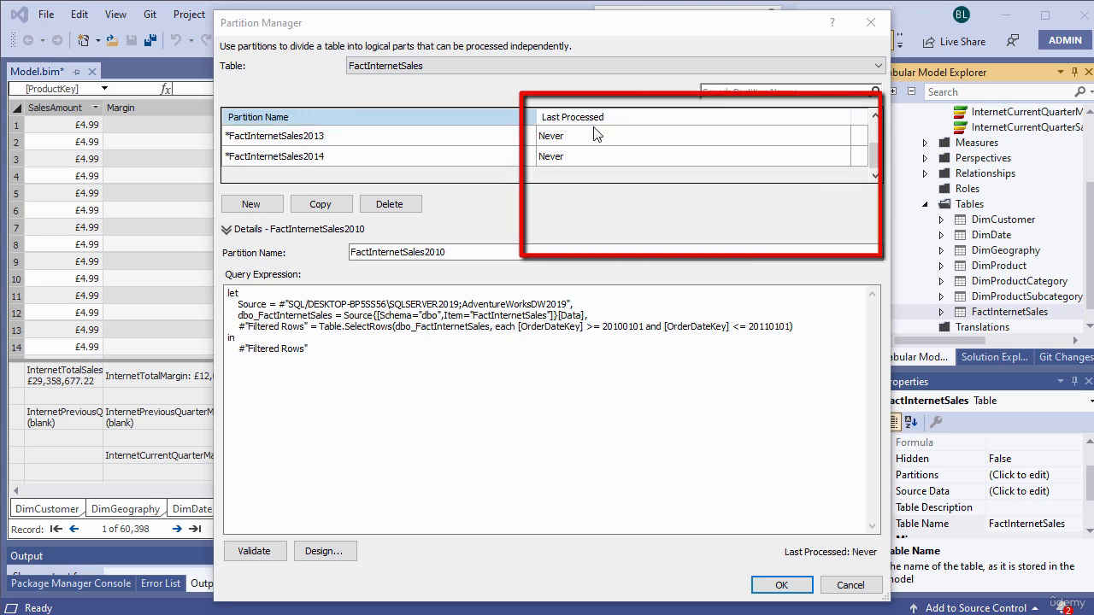
pyautogui.scroll(1, 595, 132)
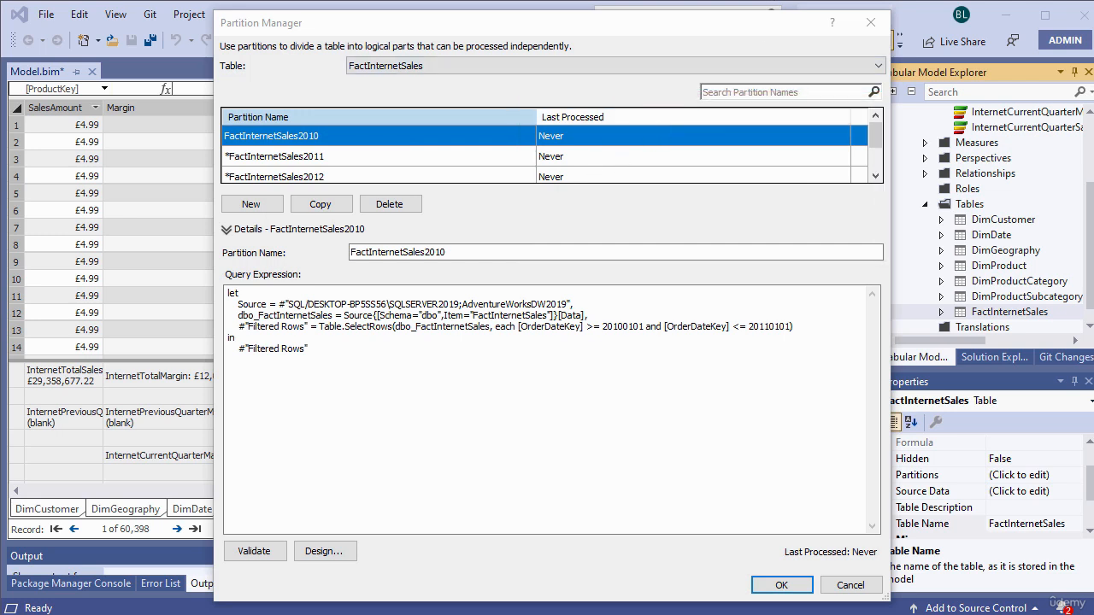
pyautogui.click(779, 586)
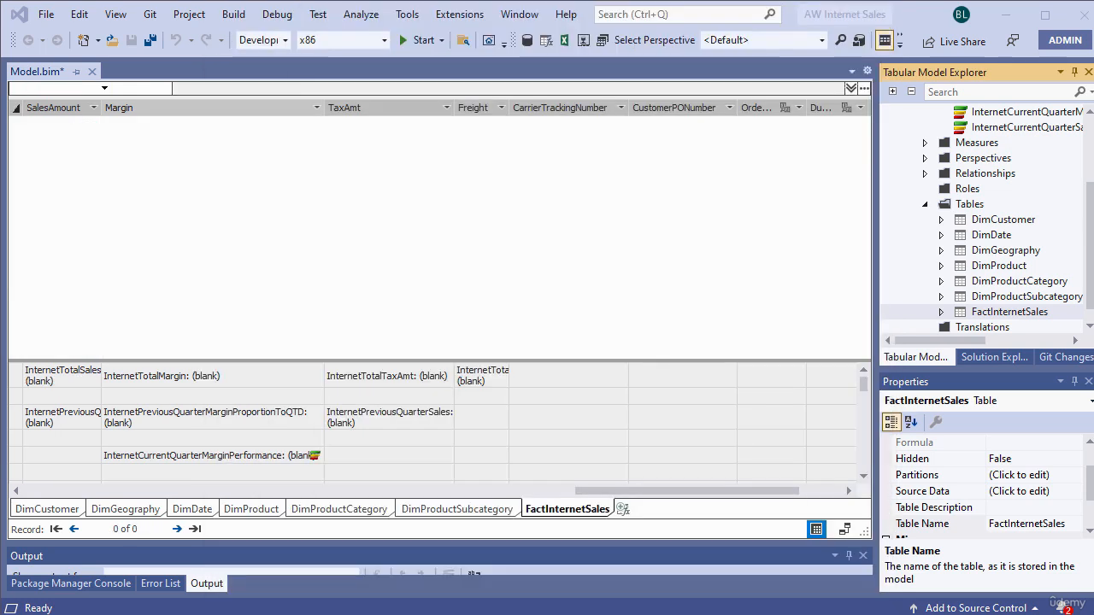
# Process the partitions FactInternetSales2010 through FactInternetSales2014 in Process Default mode and close the processing report
pyautogui.click(458, 17)
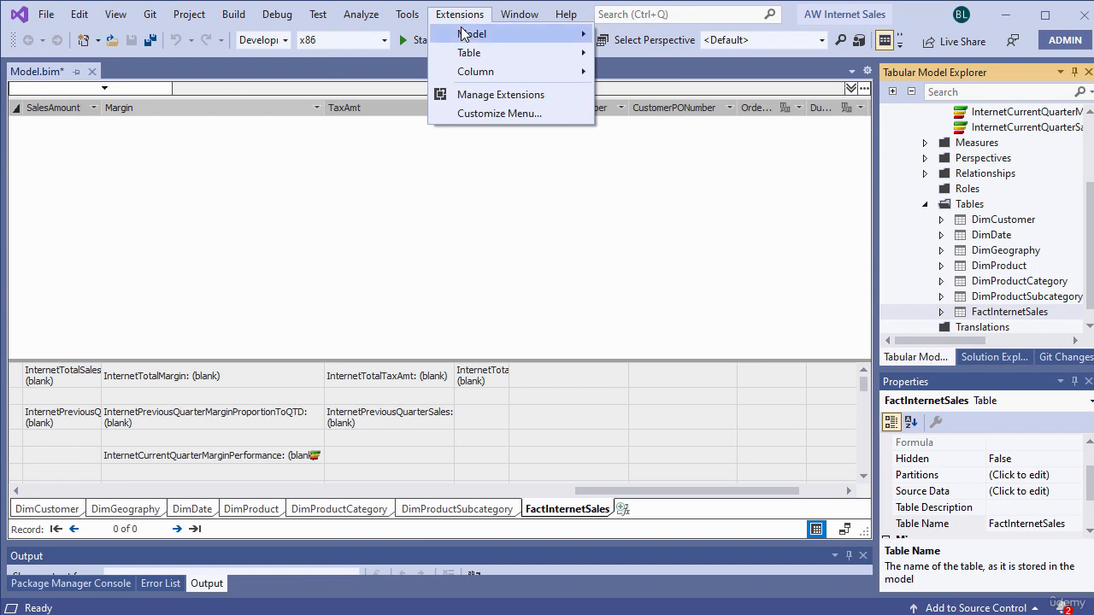
pyautogui.moveTo(467, 35)
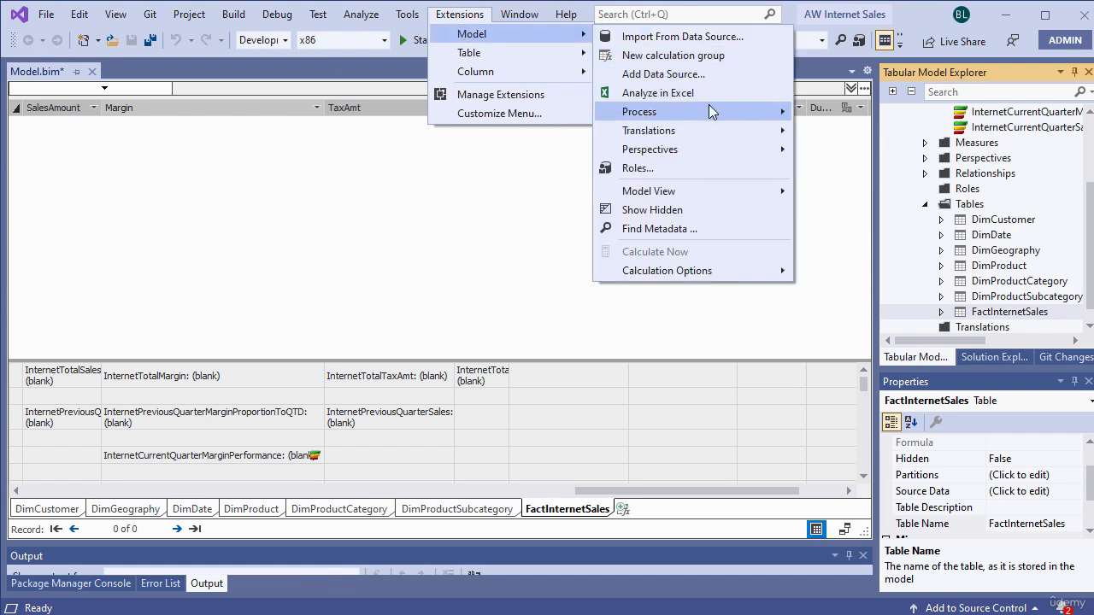
pyautogui.moveTo(712, 113)
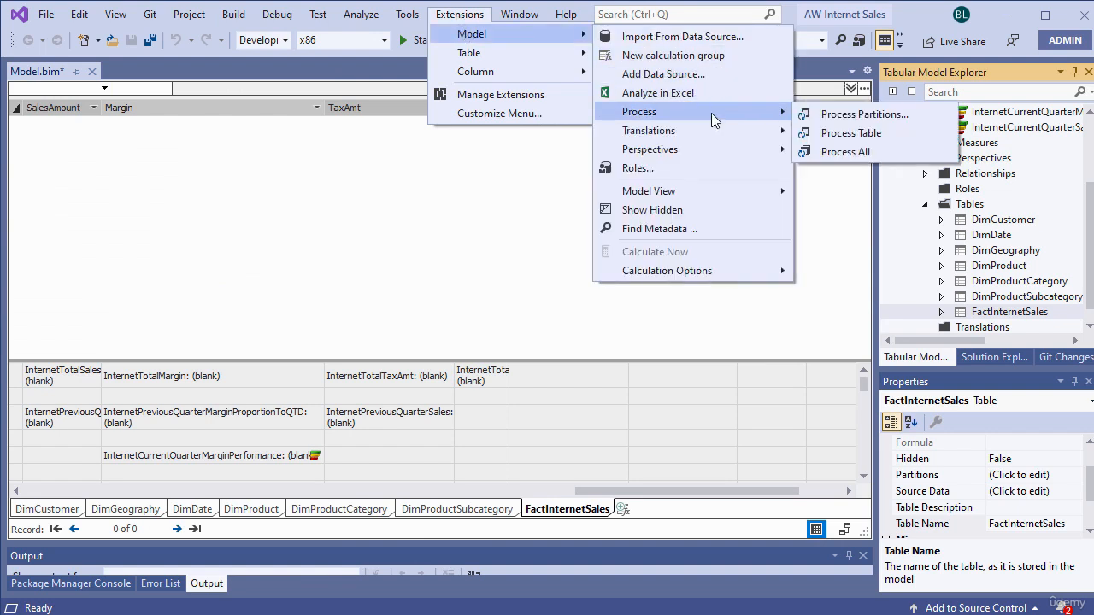
pyautogui.click(868, 115)
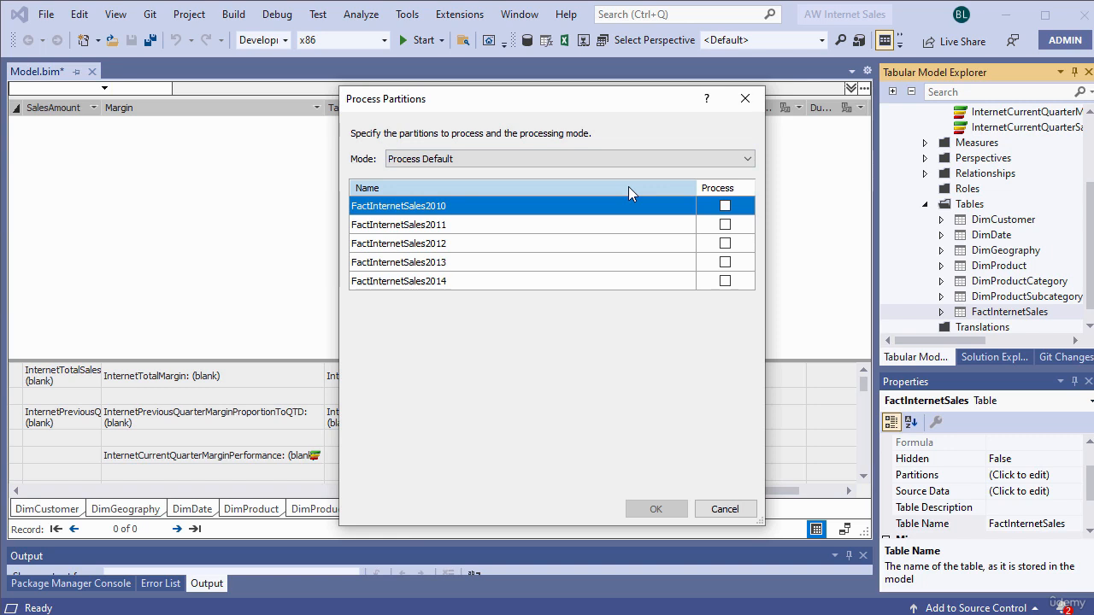
pyautogui.click(726, 208)
pyautogui.click(726, 226)
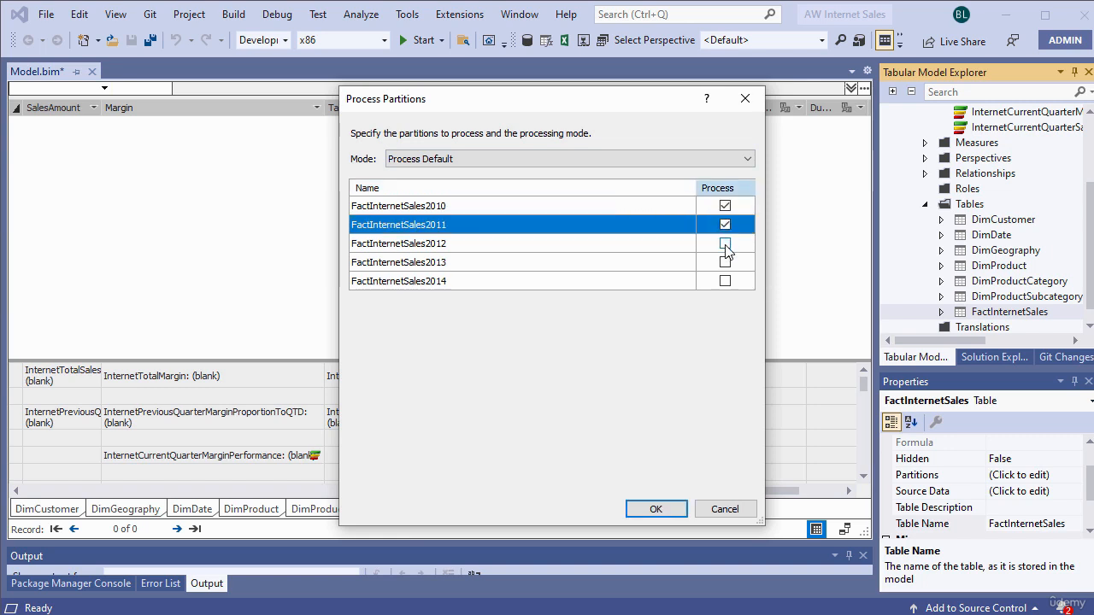
pyautogui.click(725, 244)
pyautogui.click(726, 263)
pyautogui.click(727, 281)
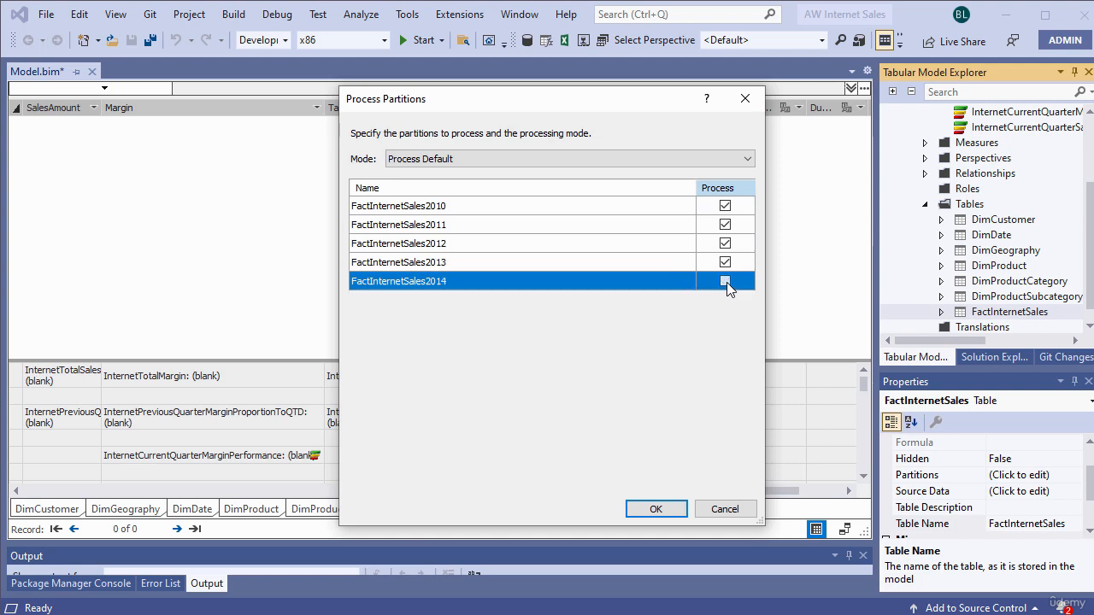
pyautogui.click(726, 282)
pyautogui.click(655, 509)
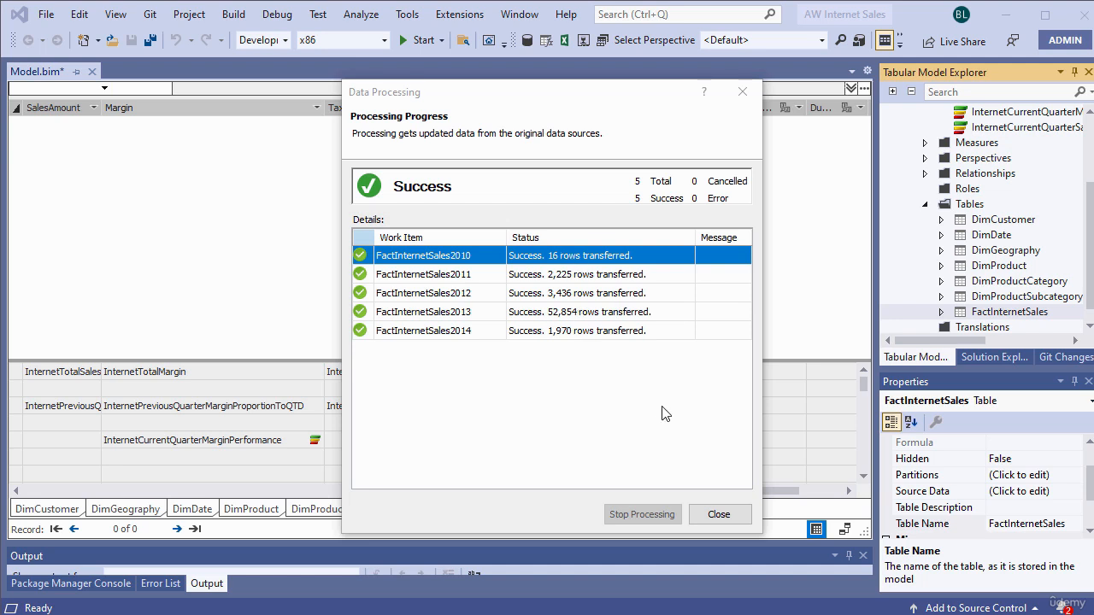
pyautogui.click(720, 515)
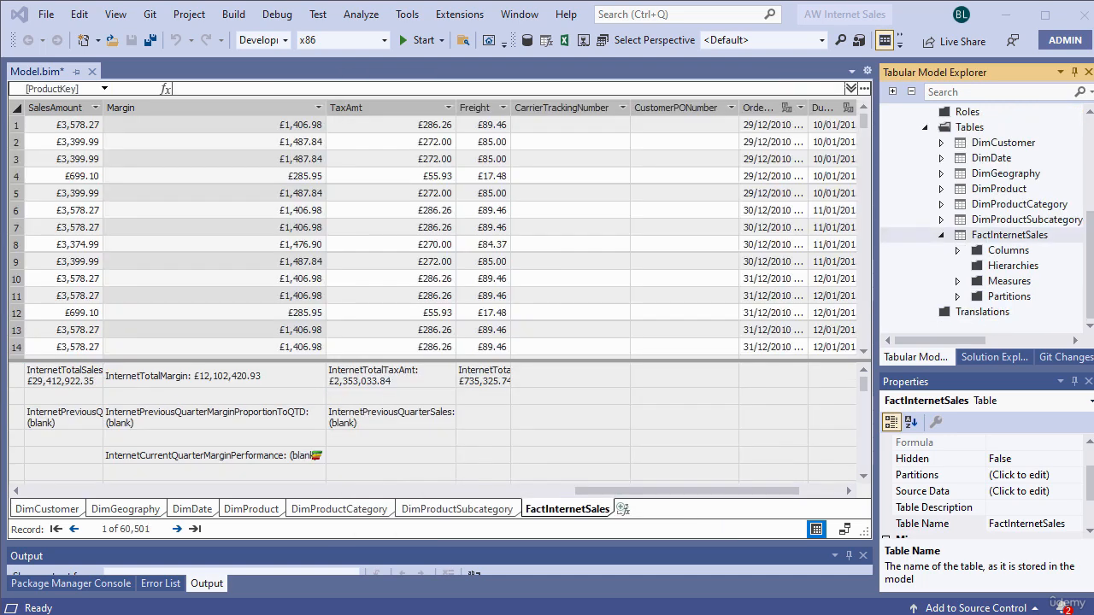